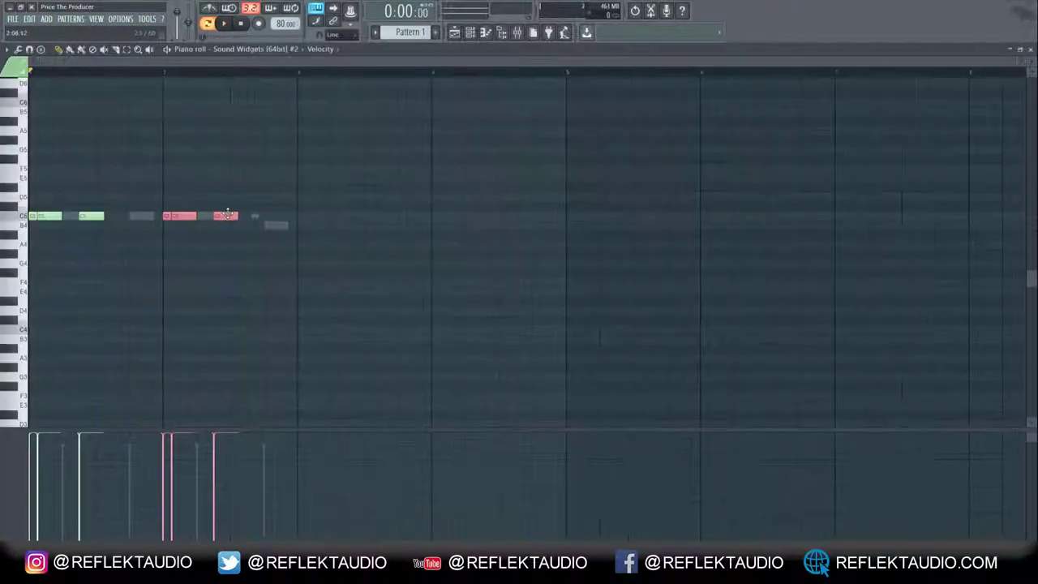
- Add two short C5 notes at the end of bar 2 in the Sound Widgets #2 pattern while the loop plays
key(space)
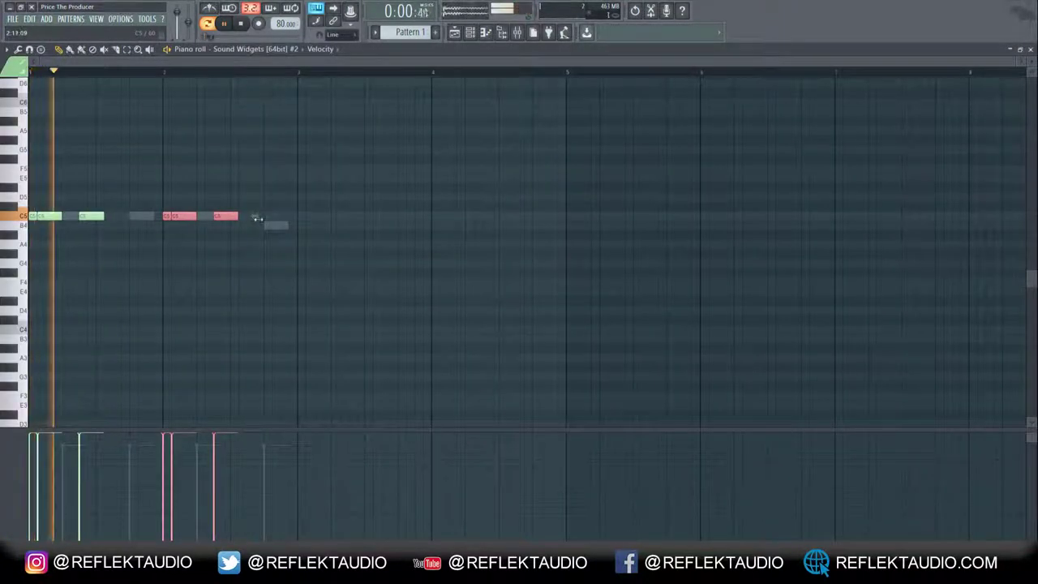
click(277, 197)
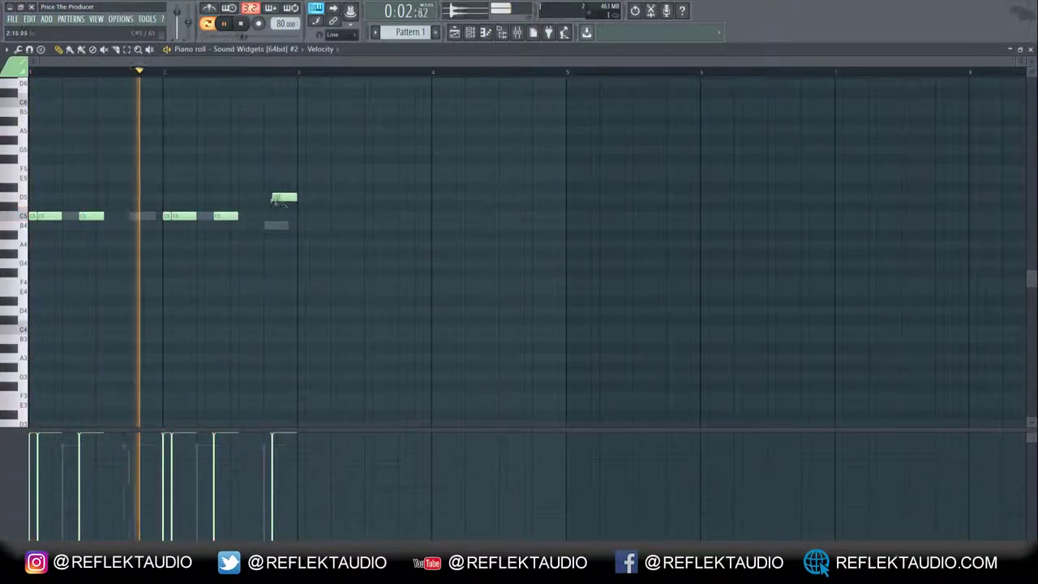
drag(285, 205, 259, 224)
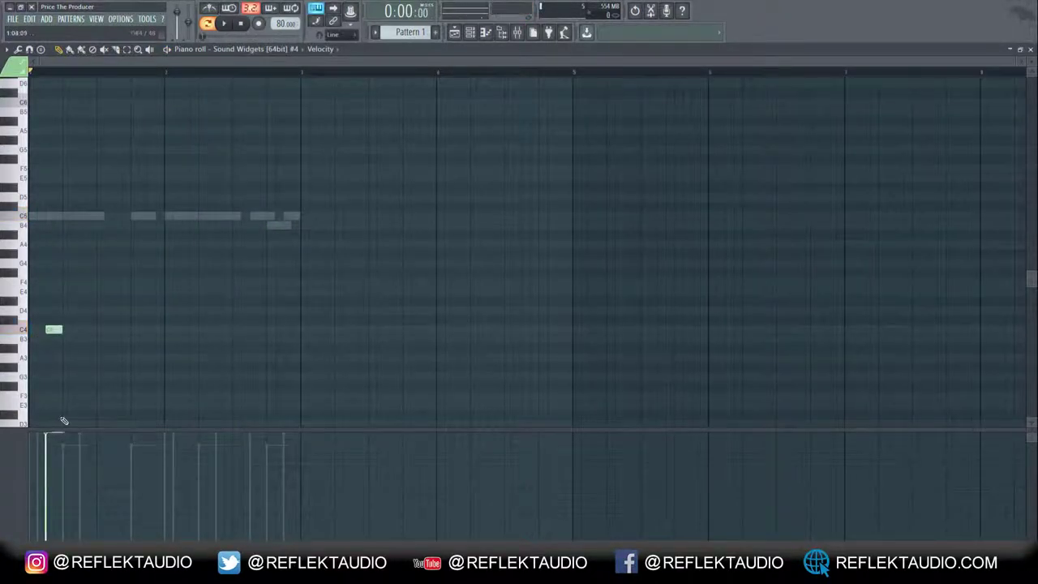
- Place short percussion hits at C4 in Sound Widgets #4 and G#4 in Sound Widgets #5, auditioning them against the loop
key(space)
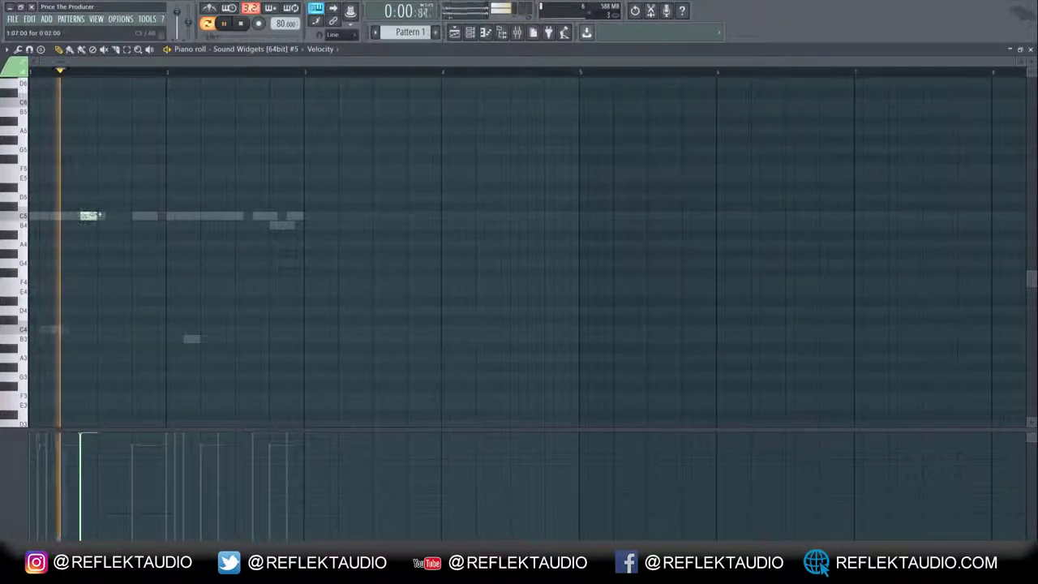
key(space)
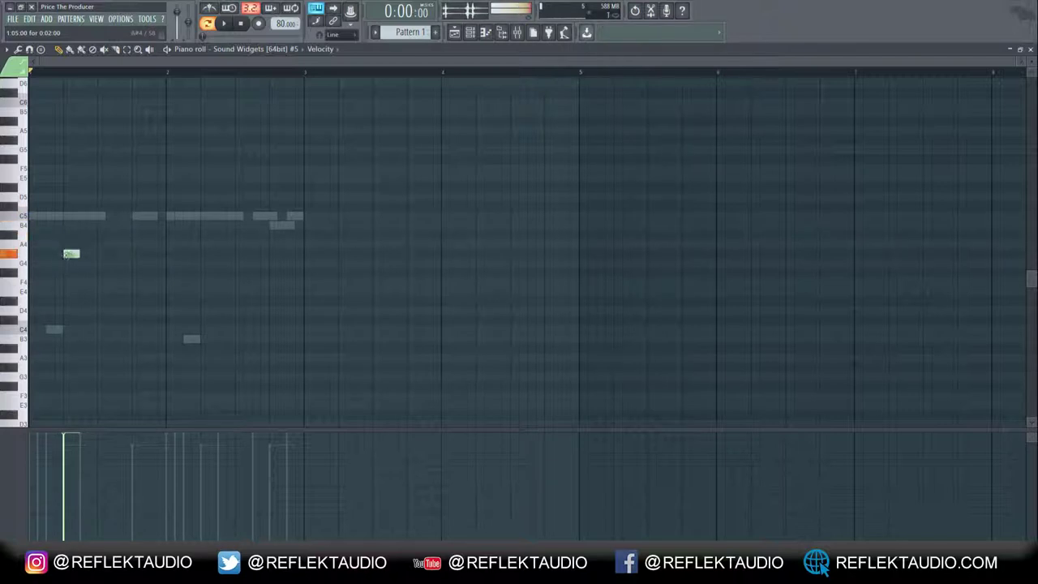
key(space)
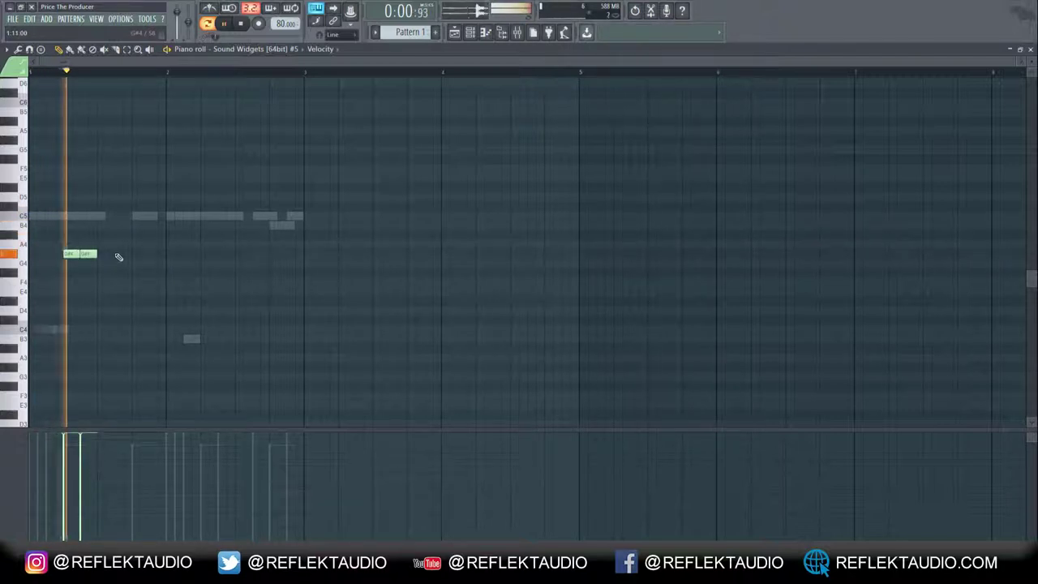
key(space)
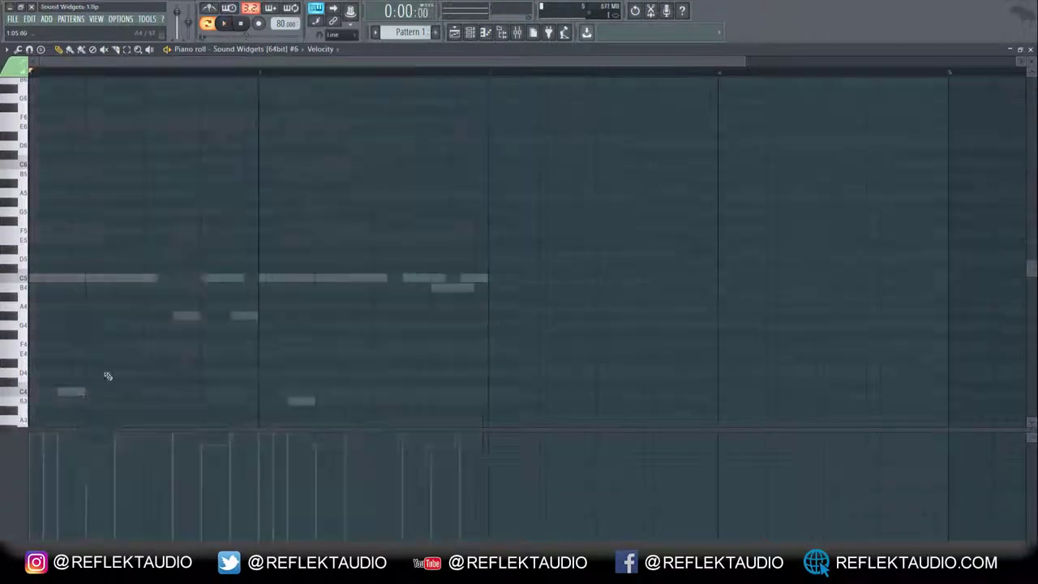
- Add two-beat C6 notes starting on beat 2 of both bars in Sound Widgets #6 and check them in the loop
click(92, 359)
drag(92, 359, 50, 345)
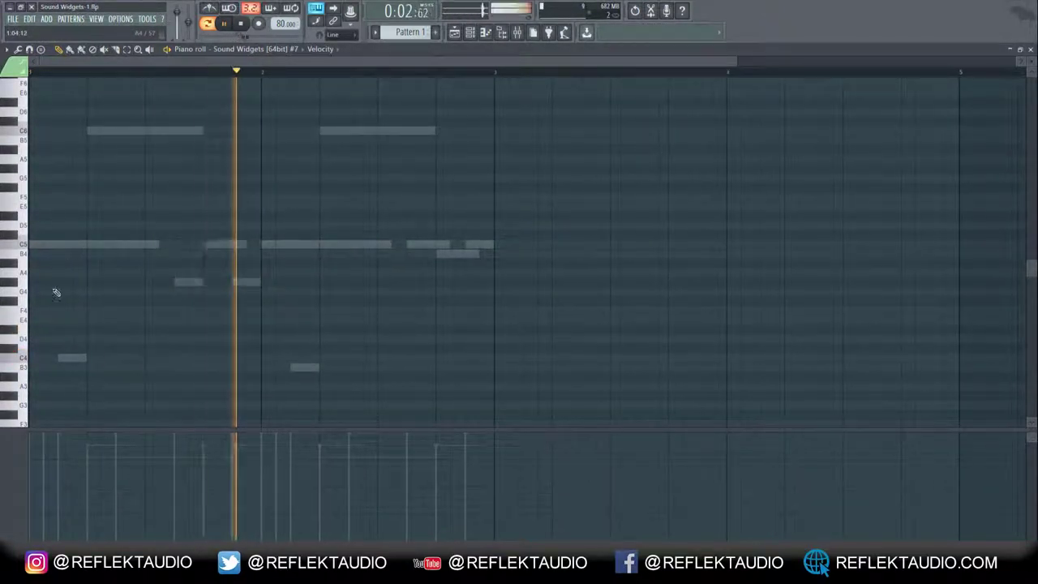
key(space)
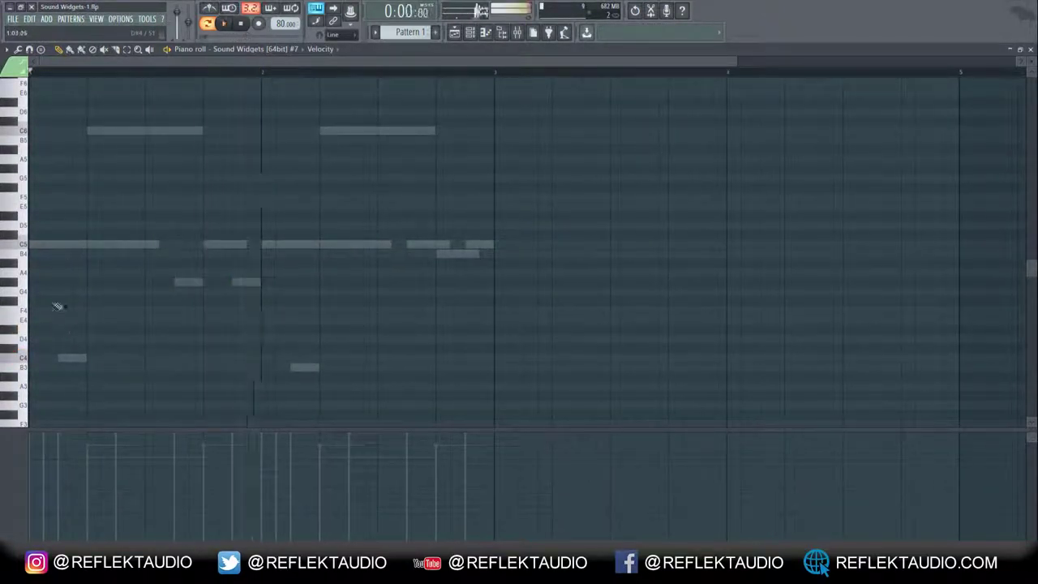
- Fill both bars of Sound Widgets #7 with one-step C#6 notes at varied velocities
scroll(53, 244, up, 2)
click(44, 151)
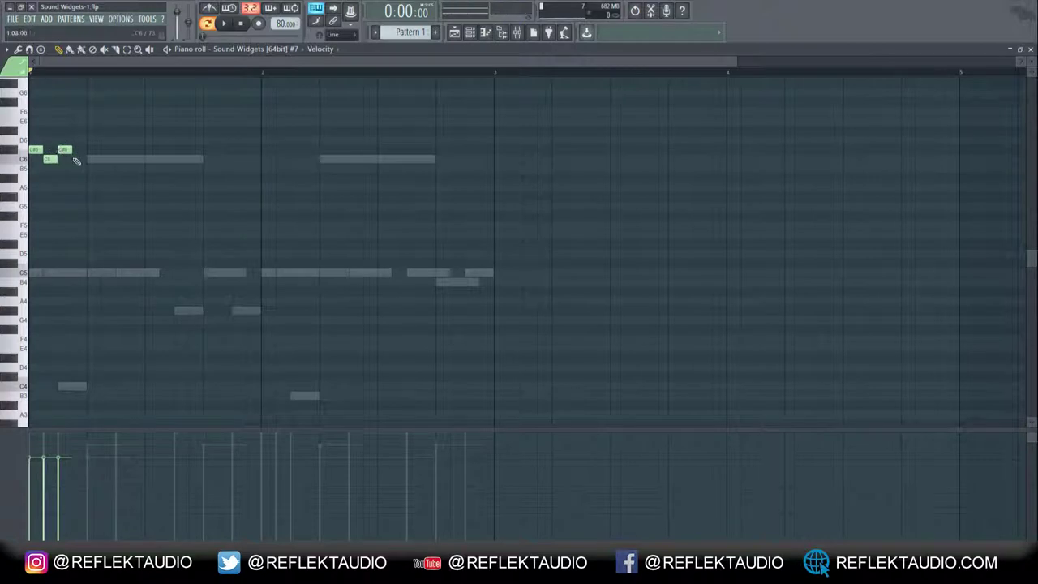
click(75, 159)
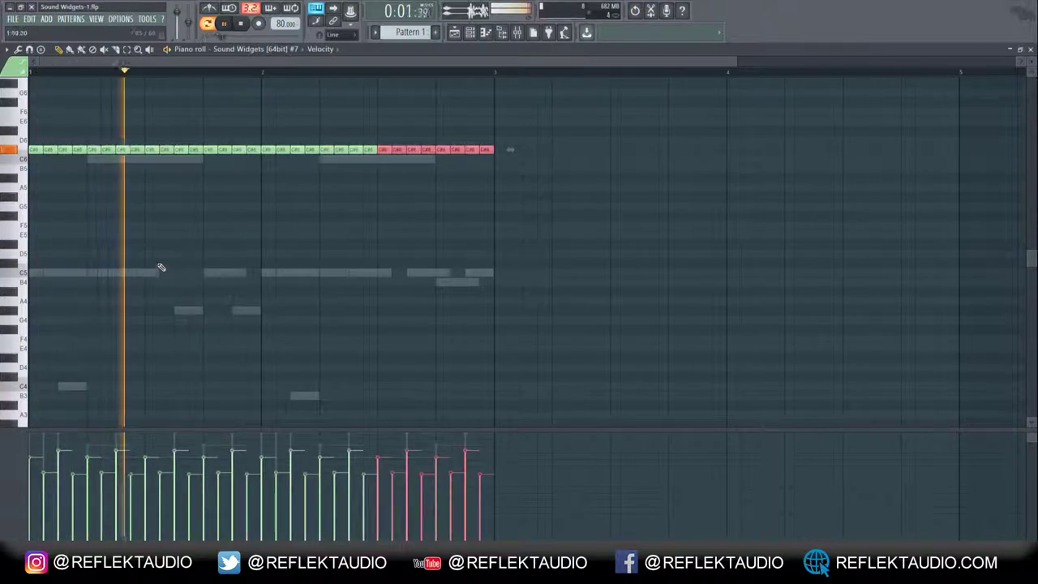
key(ctrl+a)
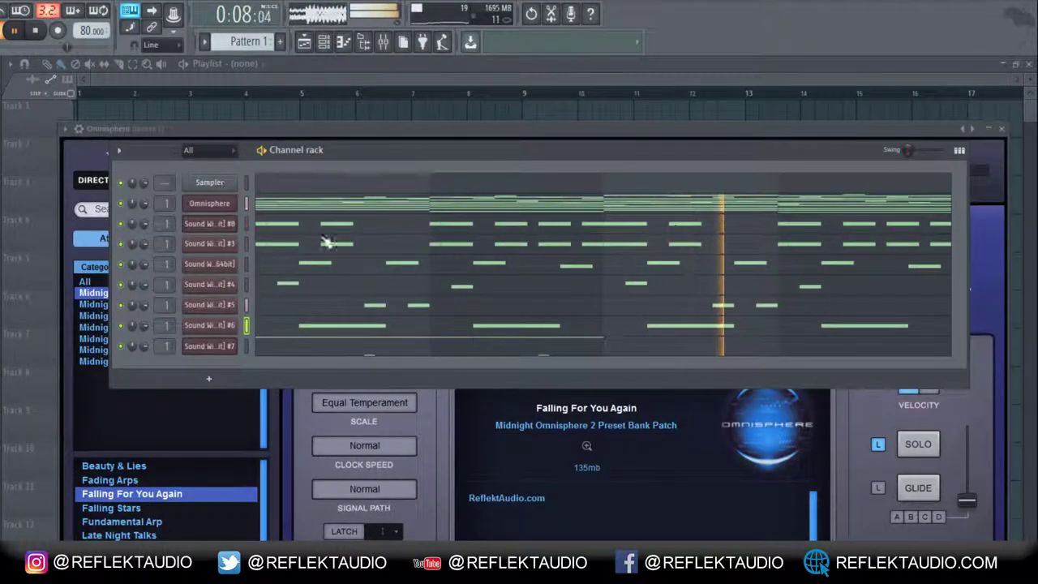
- Delete the unused Sampler channel from the channel rack
right_click(198, 184)
click(255, 317)
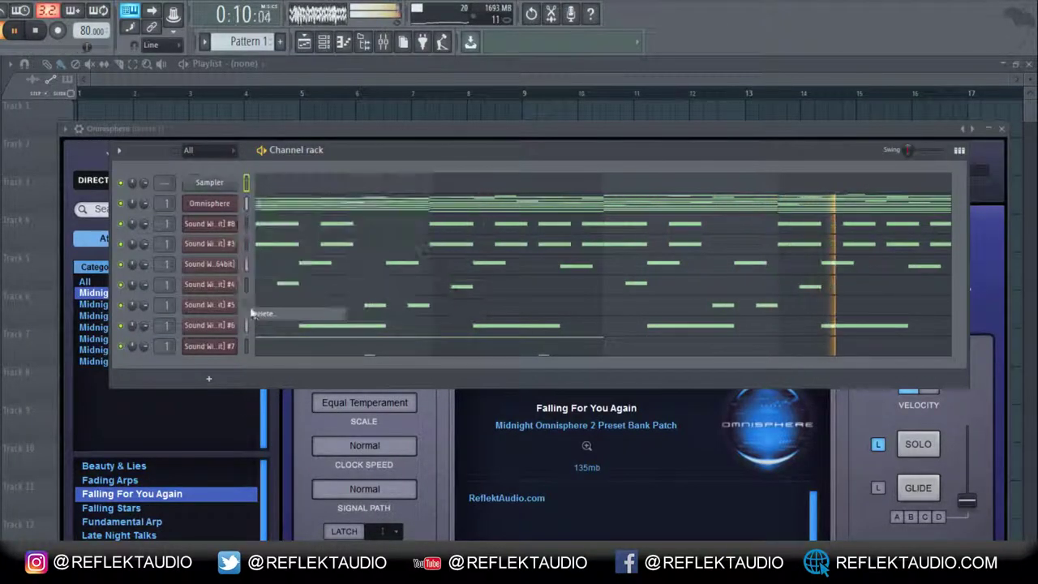
click(453, 394)
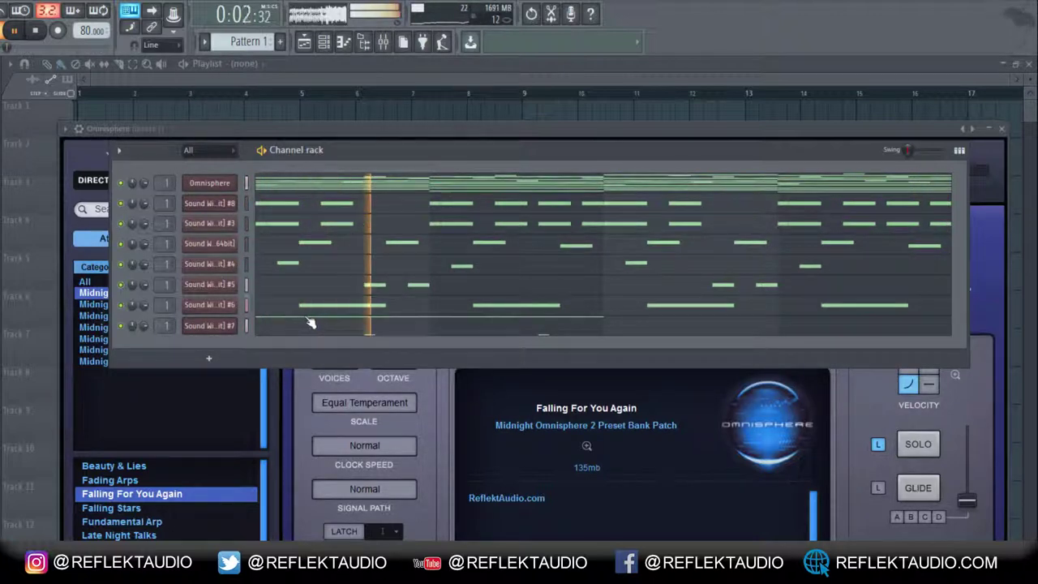
- Turn snapping off for the Sound Widgets #7 notes and shorten all of them to about a third of a step
click(362, 330)
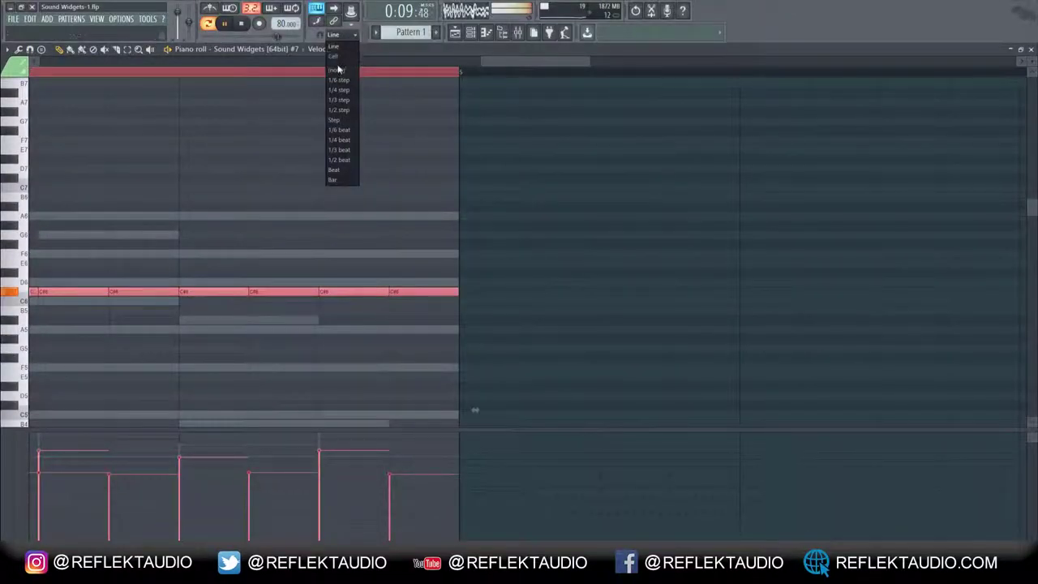
click(338, 70)
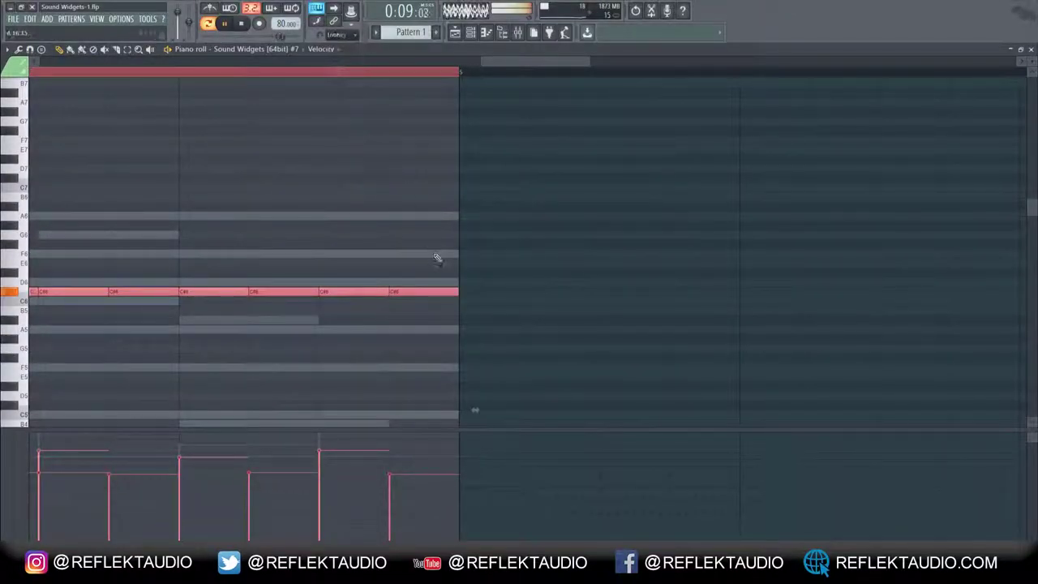
drag(454, 291, 424, 299)
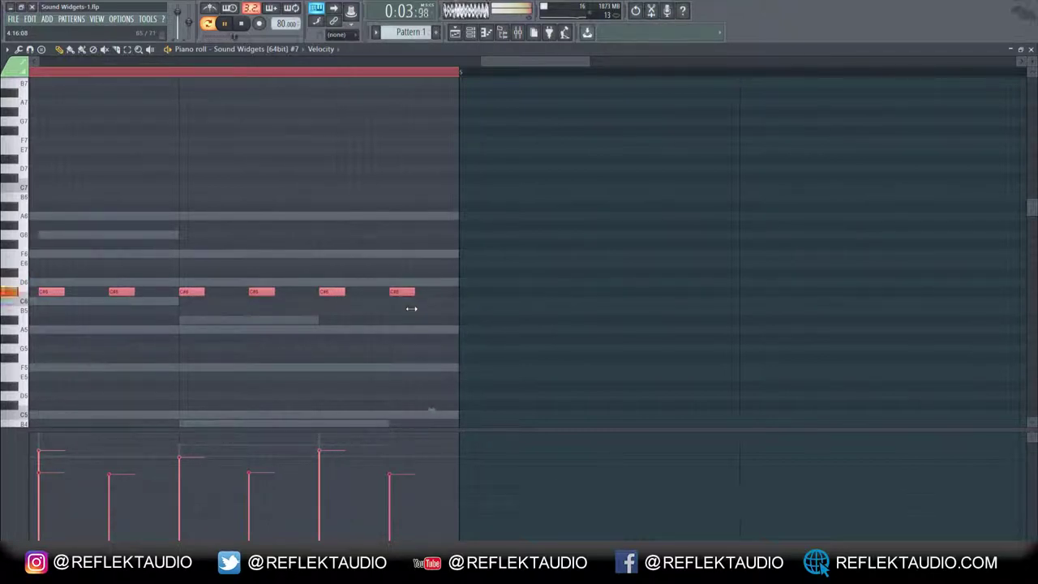
scroll(429, 292, down, 3)
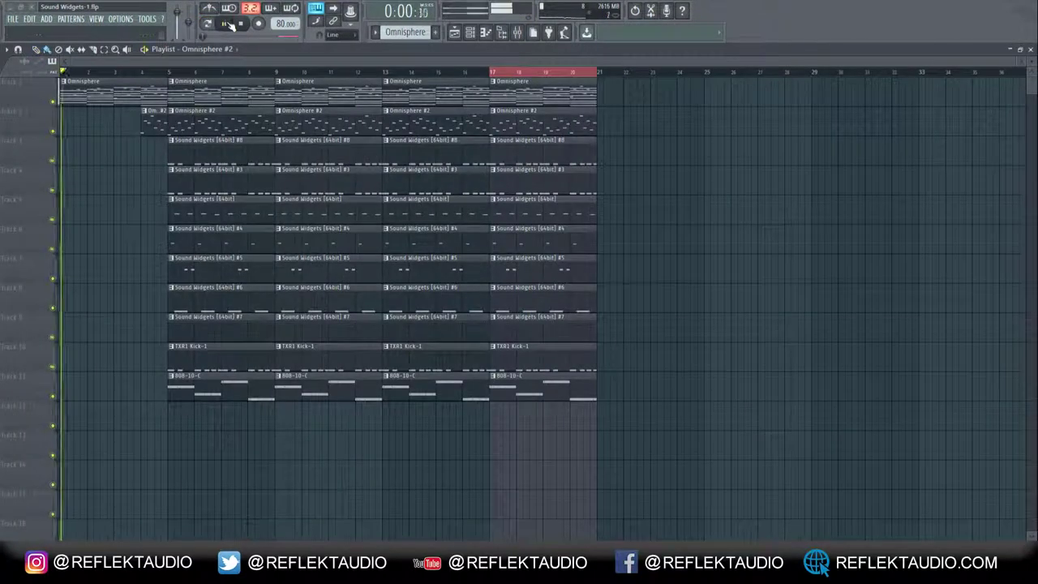
- Clear Omnisphere #2, Sound Widgets #3 and 808 clips from bars 5–8, keeping only short pickups of Sound Widgets #7 and the kick before bar 9
scroll(173, 83, up, 2)
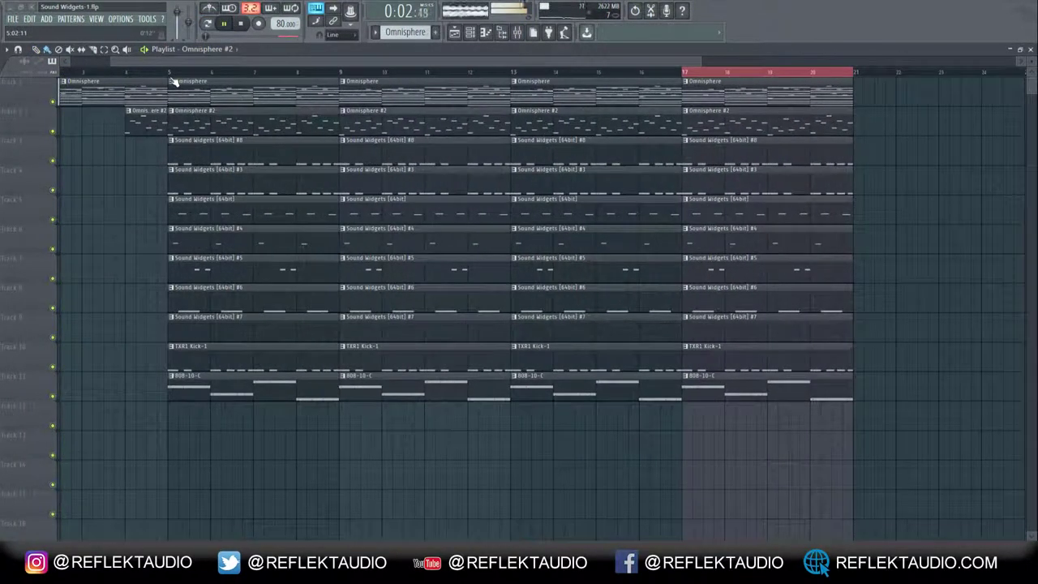
scroll(173, 83, down, 3)
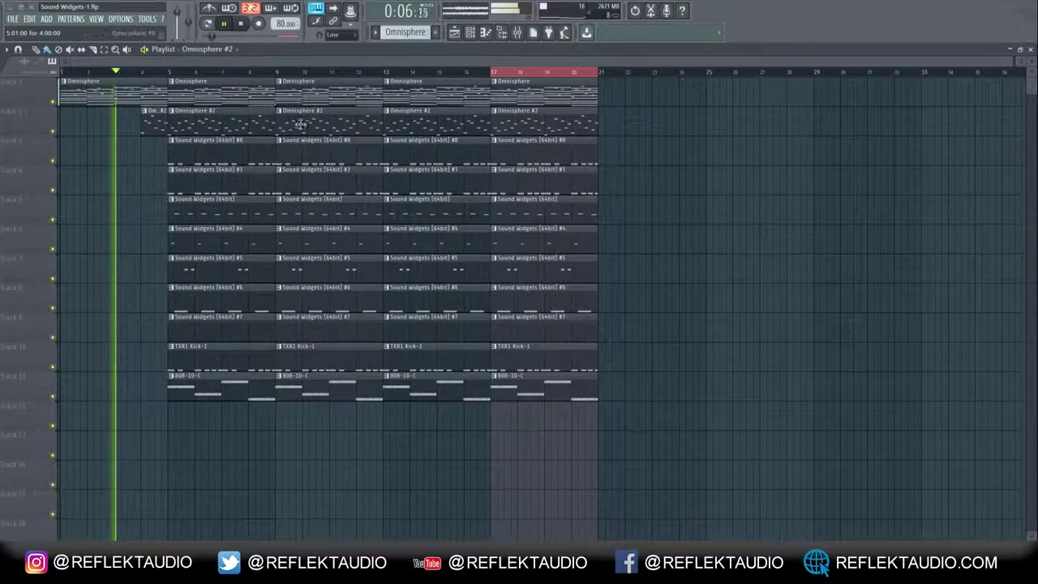
right_click(236, 159)
right_click(235, 182)
right_click(233, 210)
right_click(231, 240)
right_click(228, 270)
right_click(224, 298)
right_click(219, 326)
right_click(214, 346)
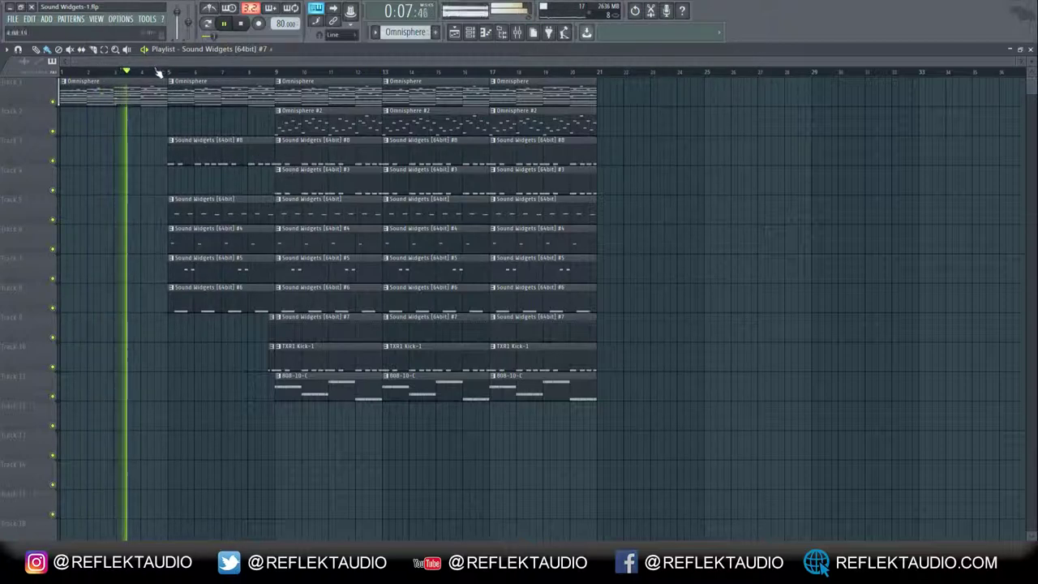
- Place copies of the one-beat Sound Widgets #7 clip at the start of bars 7 and 8
scroll(159, 73, up, 4)
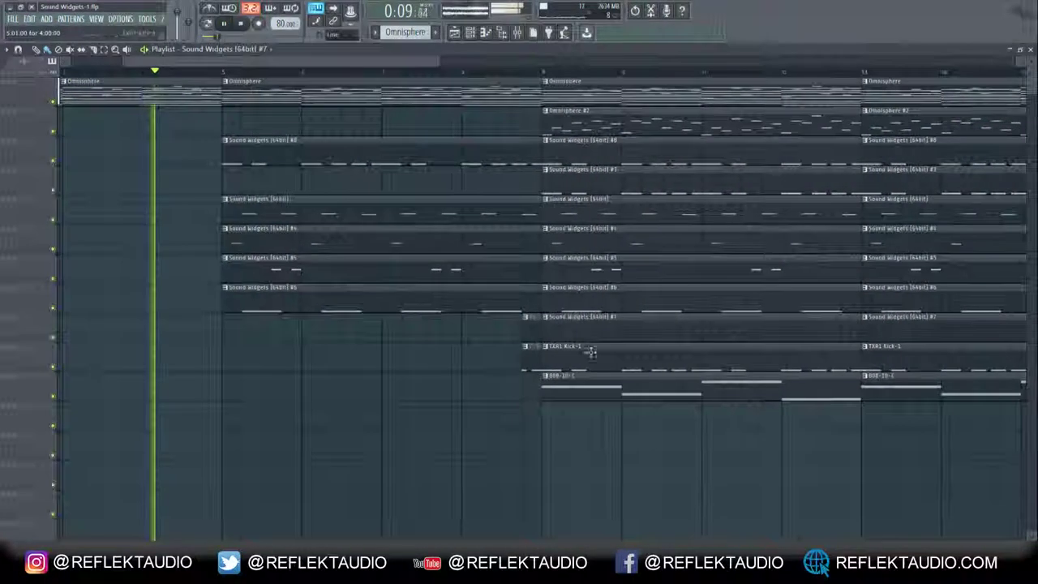
click(532, 324)
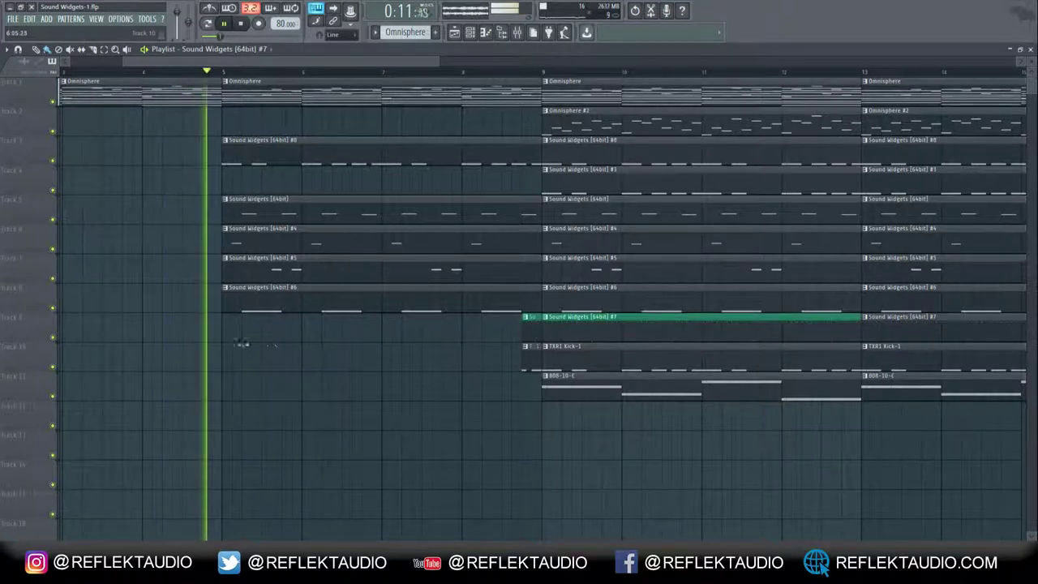
mouse_move(528, 329)
mouse_down()
mouse_move(380, 341)
mouse_move(470, 332)
mouse_up()
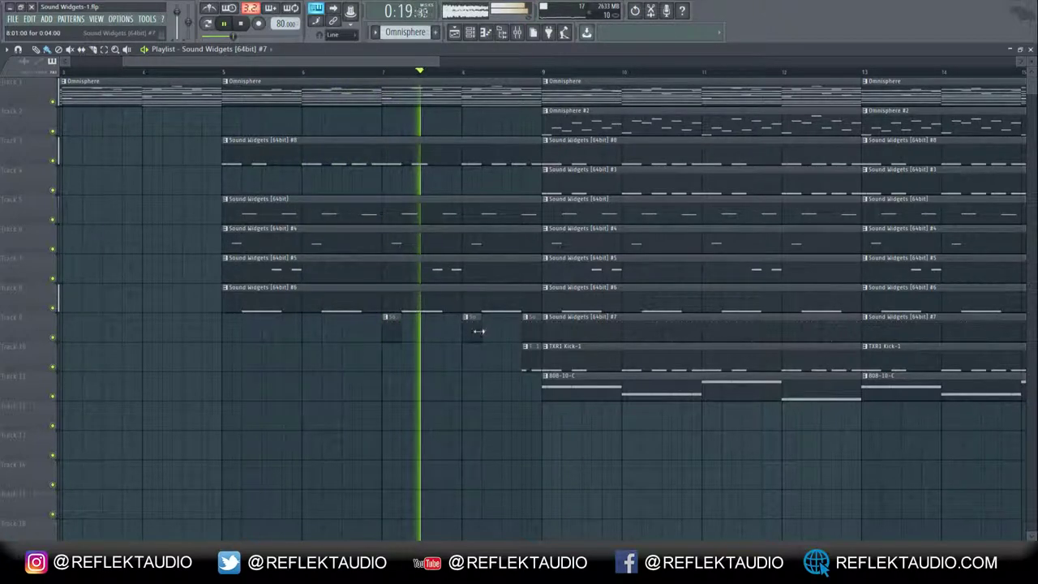
drag(400, 332, 386, 337)
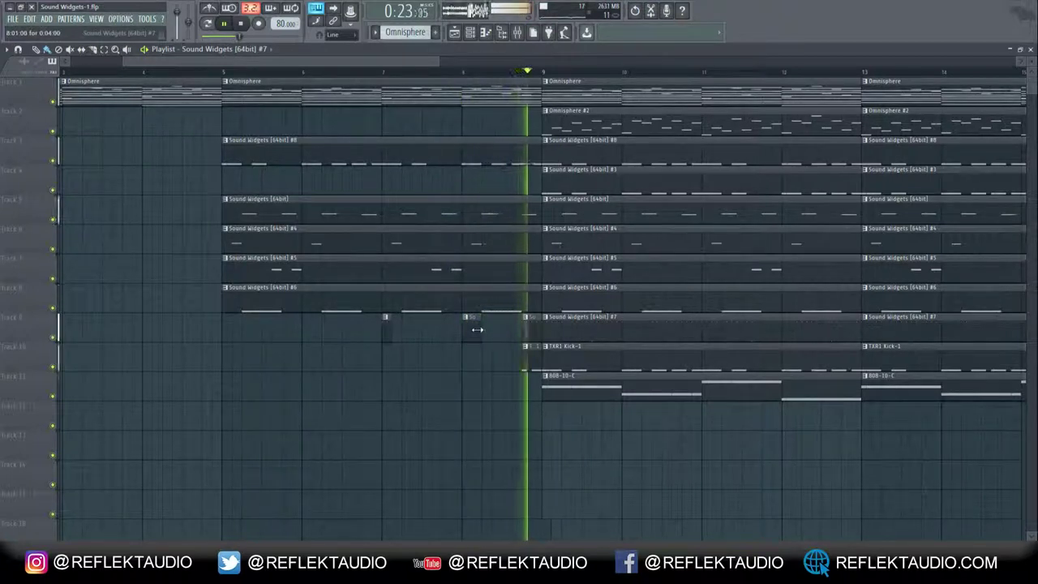
drag(390, 326, 392, 327)
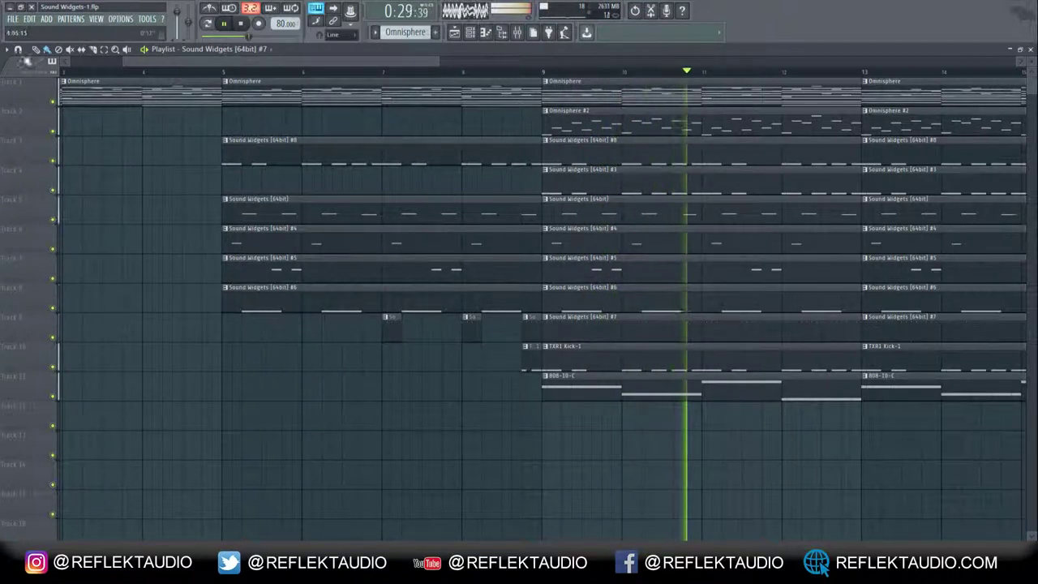
- Save the project
click(12, 19)
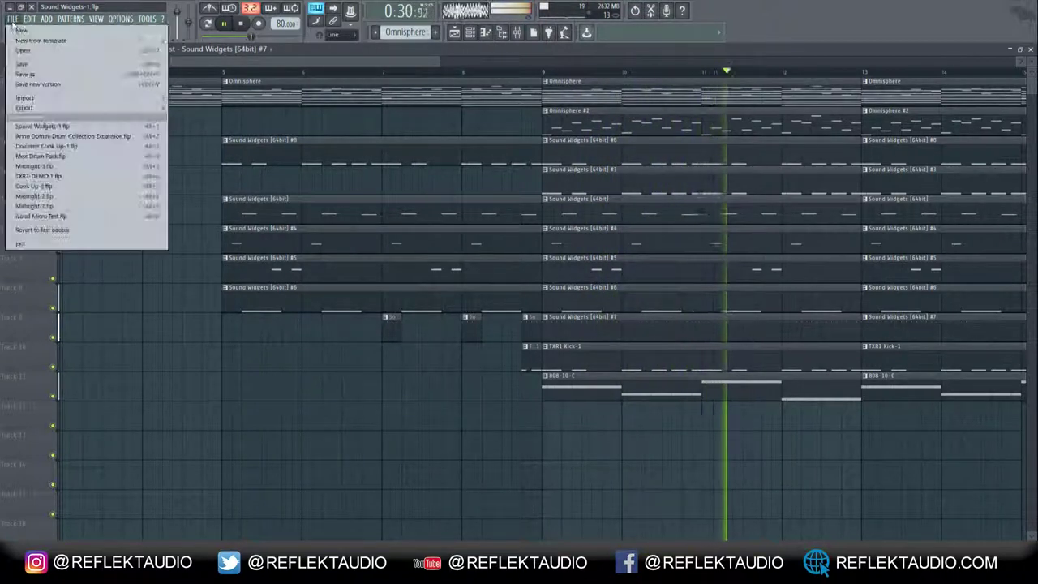
click(20, 64)
- Stop playback and add a short slide note at F#5 on step 5 of bar 1 in the 808-10-C pattern
scroll(378, 74, down, 4)
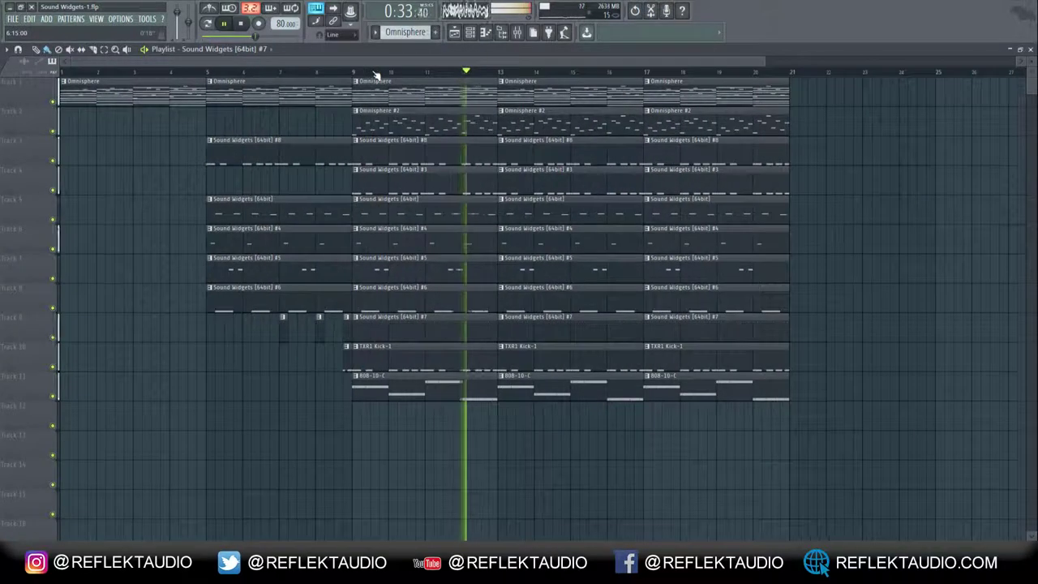
scroll(378, 74, down, 3)
scroll(388, 74, up, 2)
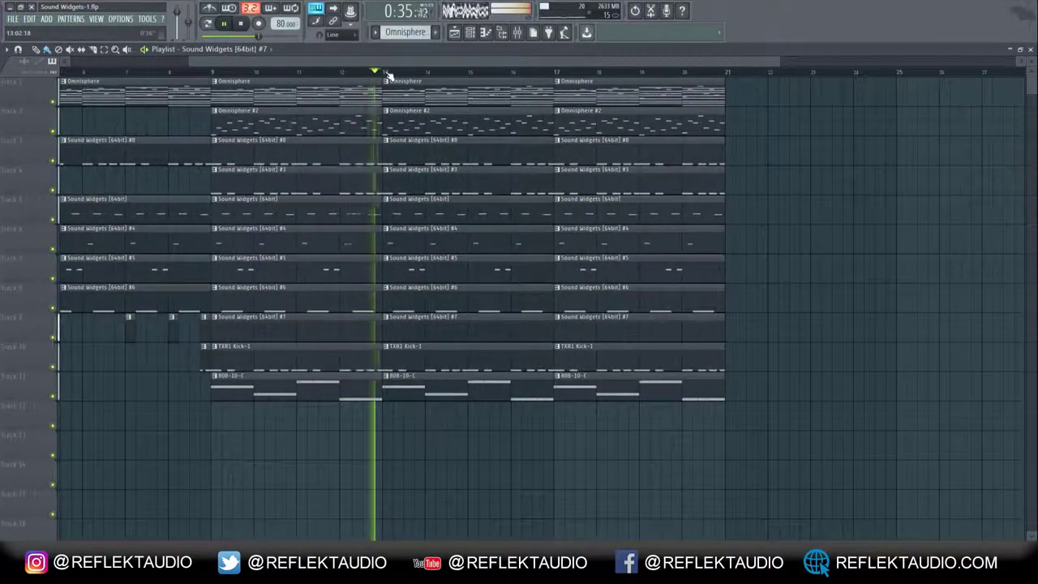
key(space)
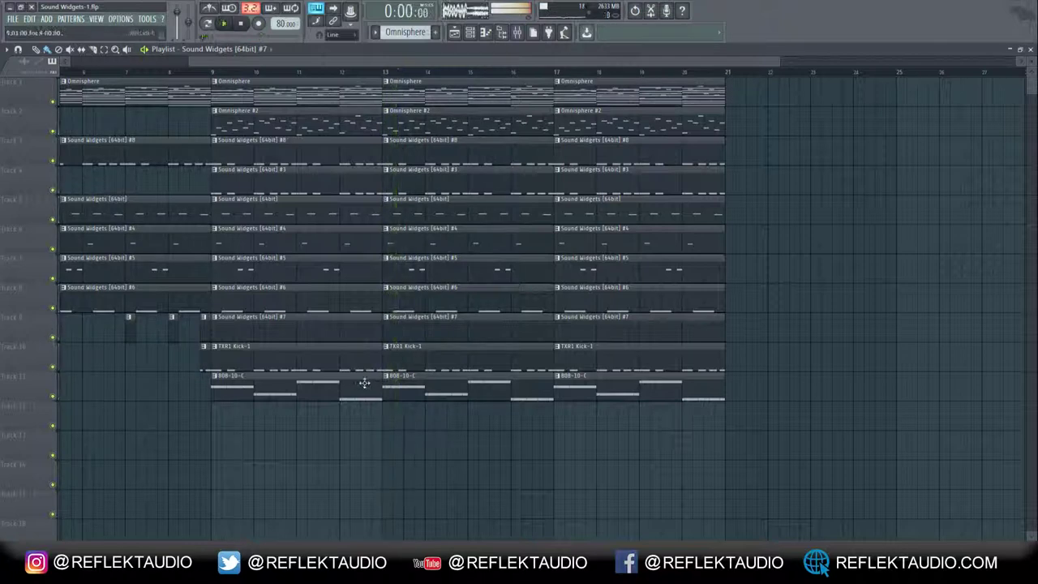
double_click(366, 383)
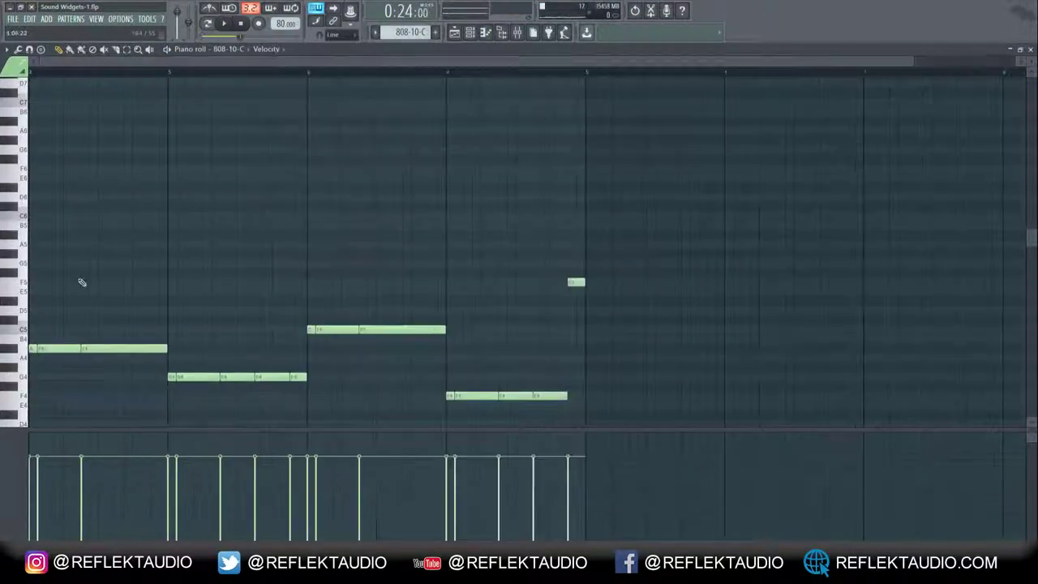
click(69, 272)
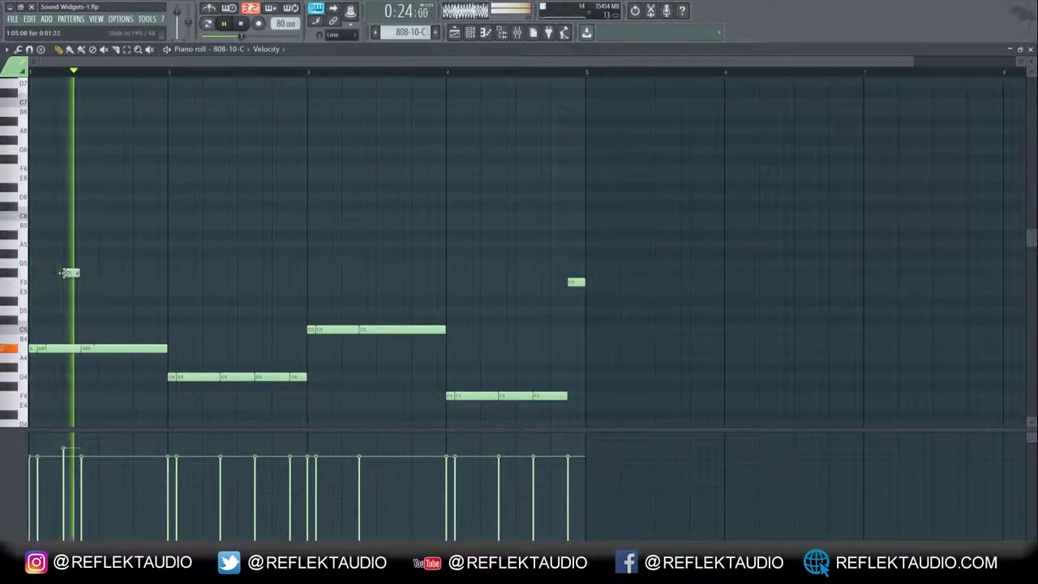
drag(64, 272, 75, 272)
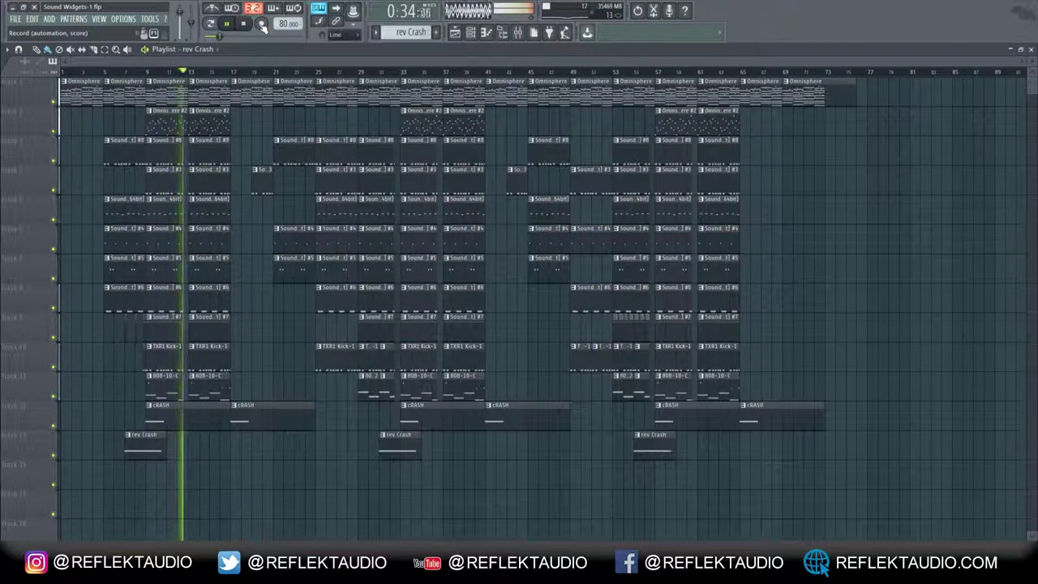
- Show the channel rack and open the Sound Widgets #8 instrument
key(F6)
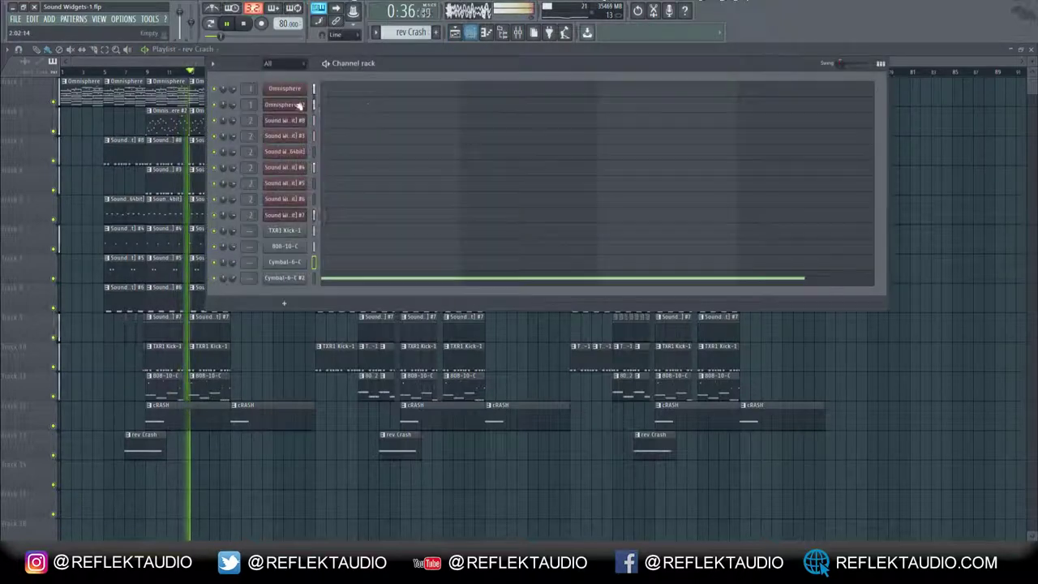
click(299, 124)
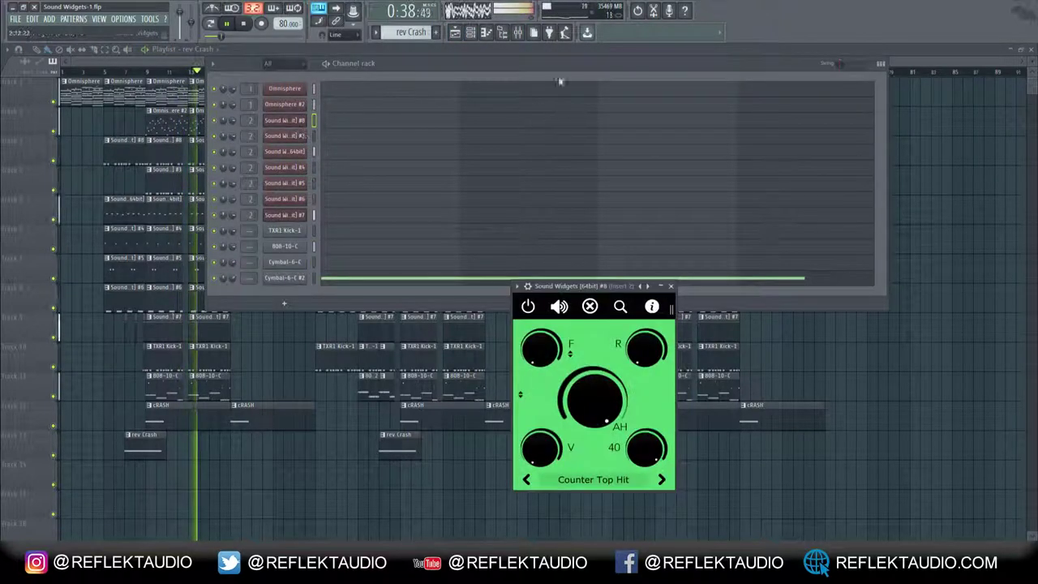
- Move the channel rack clear of the playlist and view each Sound Widgets instrument from #3 down to #7
drag(559, 70, 873, 56)
click(610, 122)
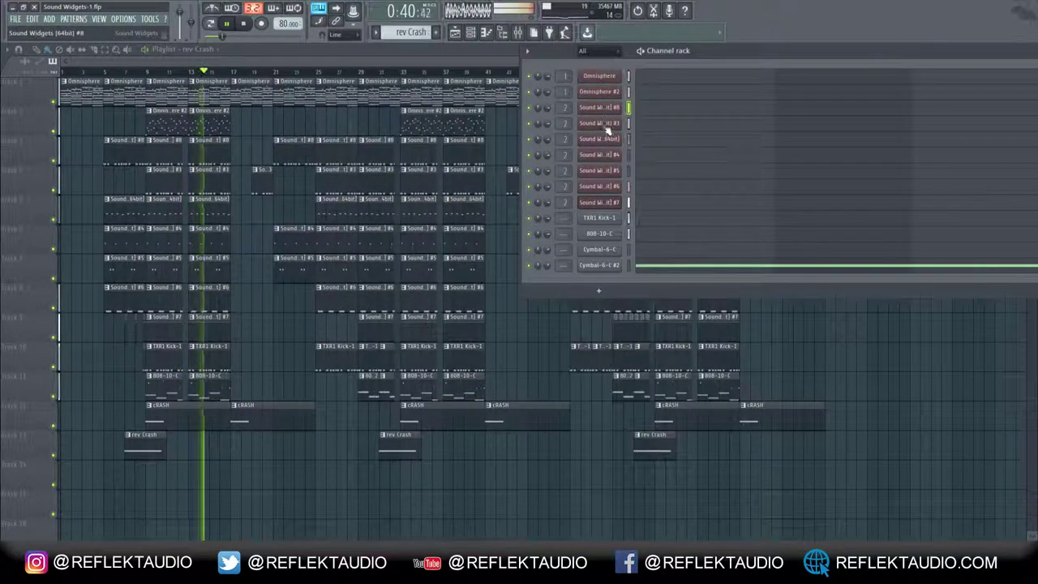
click(606, 140)
click(608, 154)
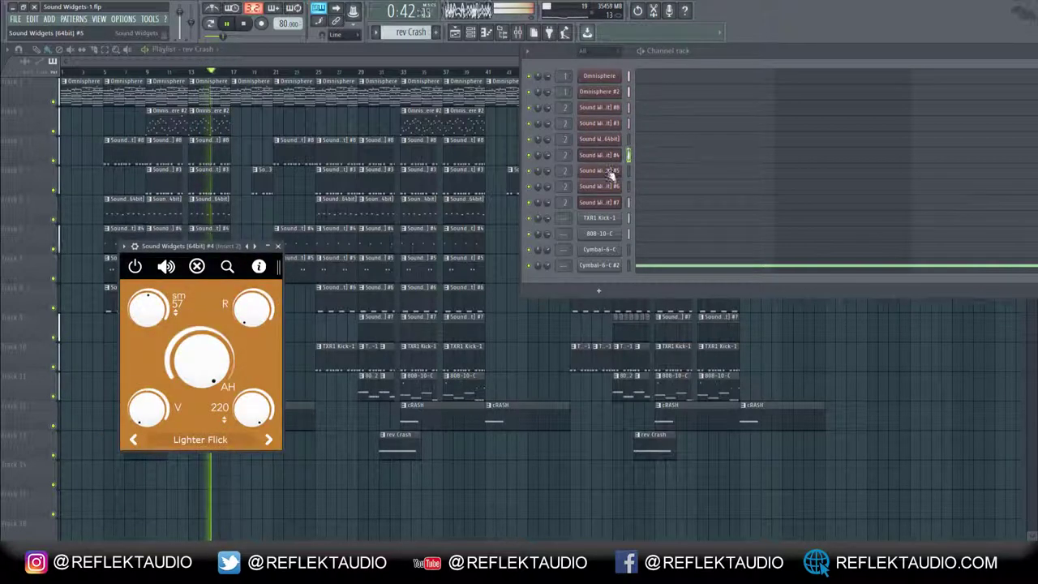
click(612, 172)
click(609, 187)
click(605, 201)
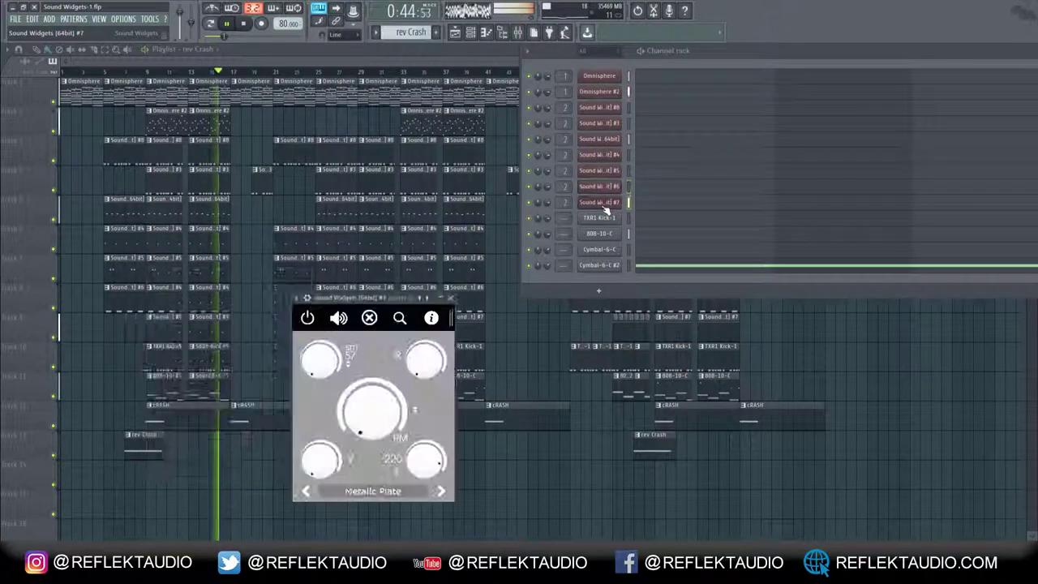
- View the Sound Widgets instruments in reverse order from #6 back up to #8, and hide the channel rack
click(606, 186)
click(600, 171)
click(602, 156)
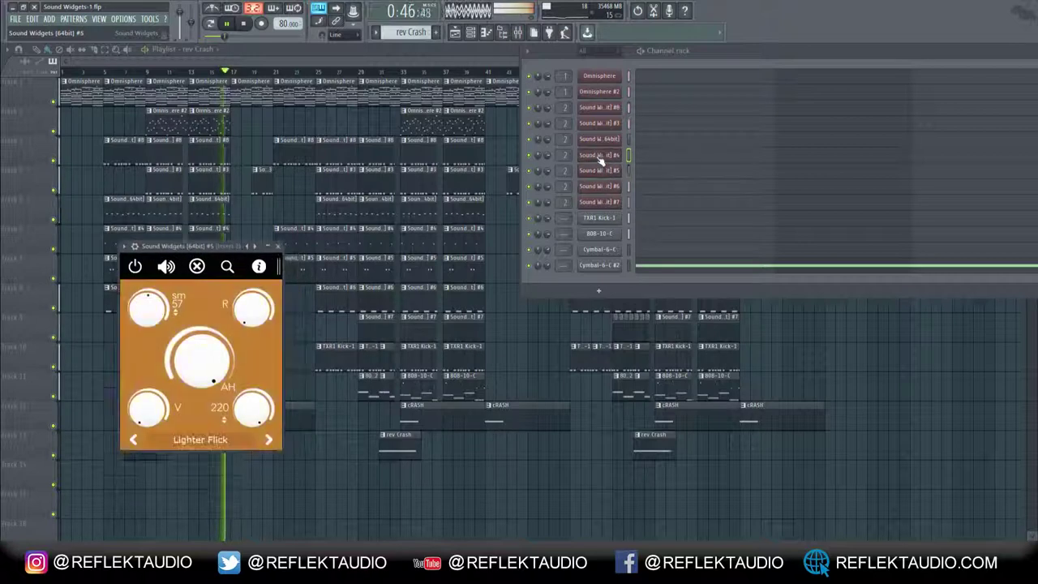
click(598, 141)
click(599, 123)
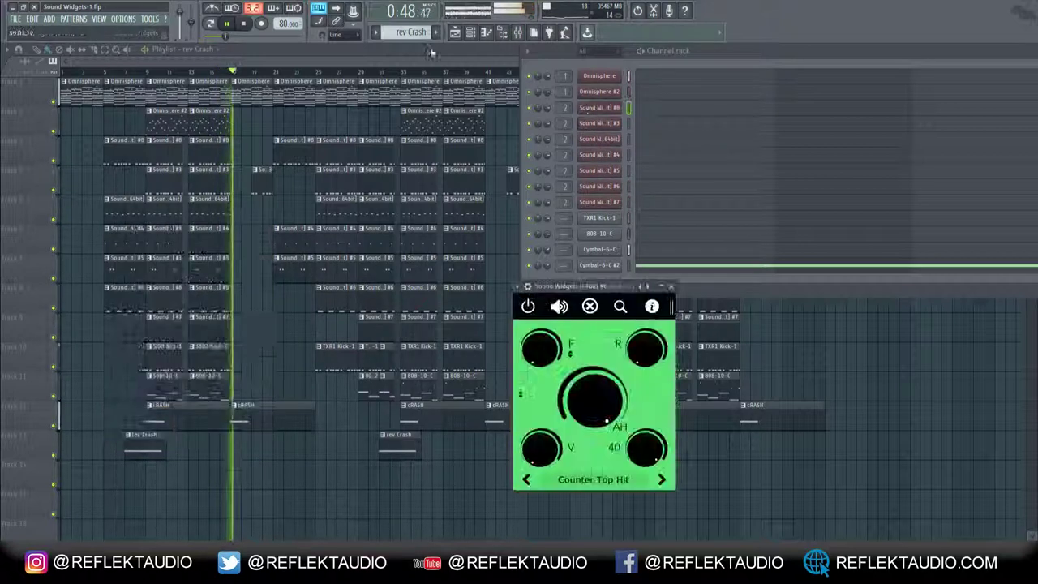
click(460, 60)
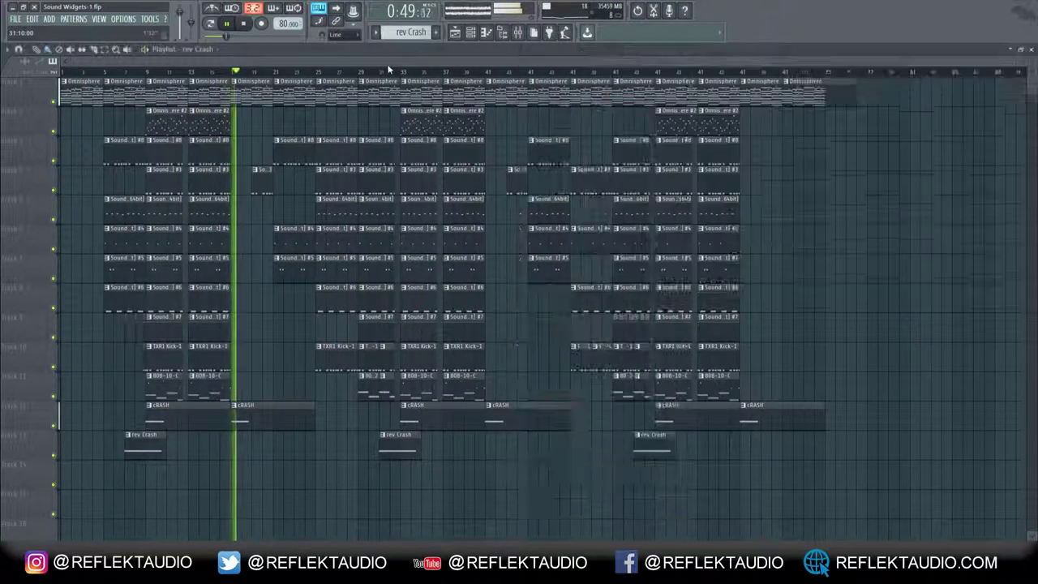
- Show the channel rack again, view the Sound Widgets #8 instrument over it, and return to the playlist
click(475, 35)
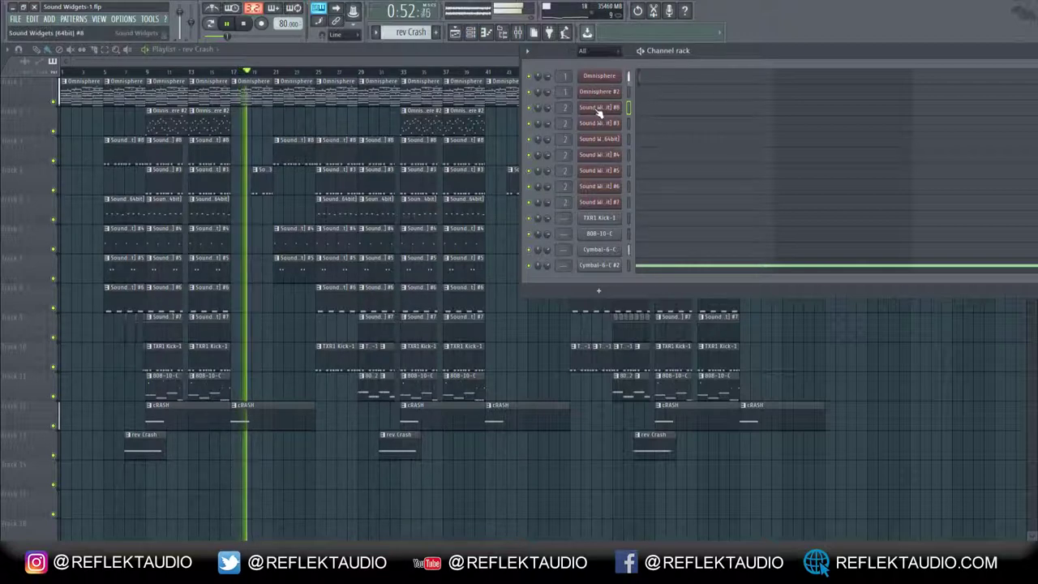
click(597, 109)
drag(638, 118, 655, 72)
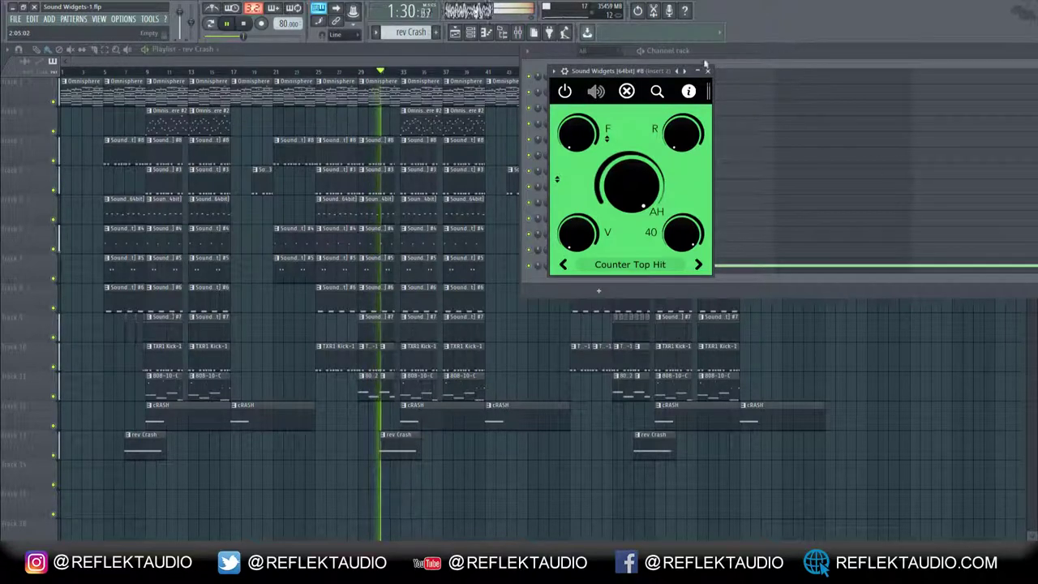
click(485, 59)
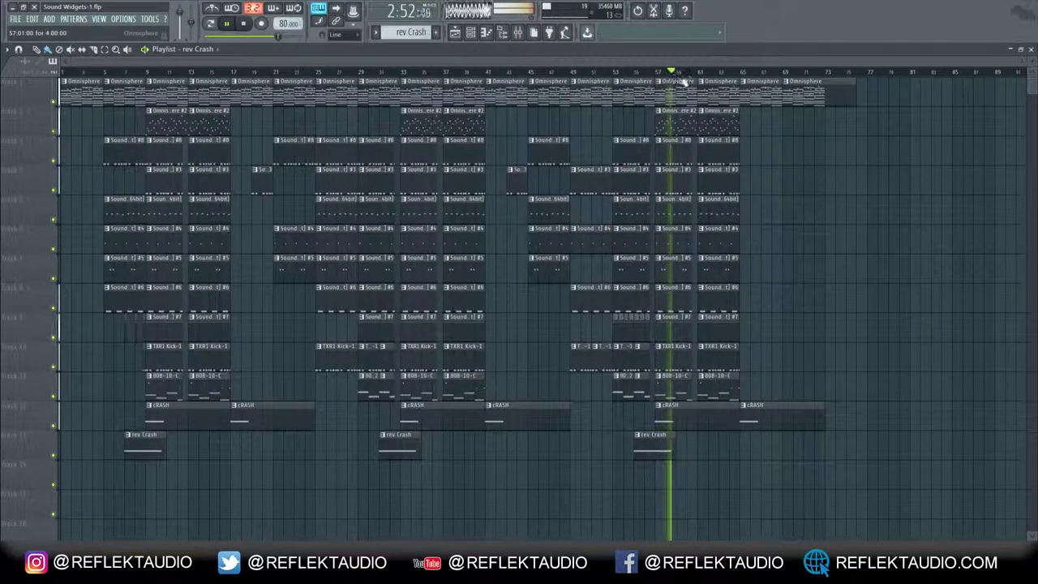
scroll(694, 81, up, 2)
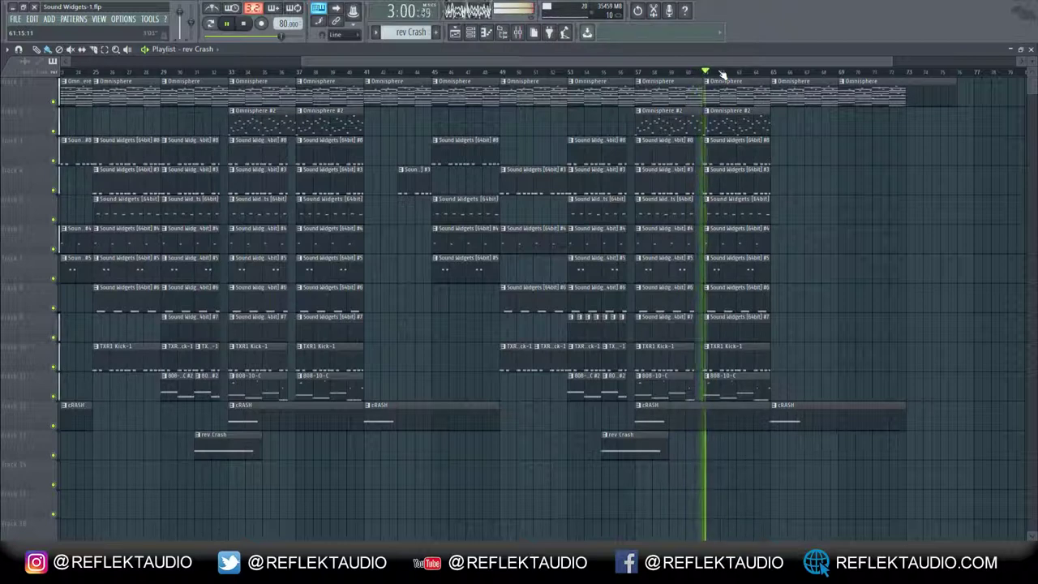
scroll(722, 74, down, 3)
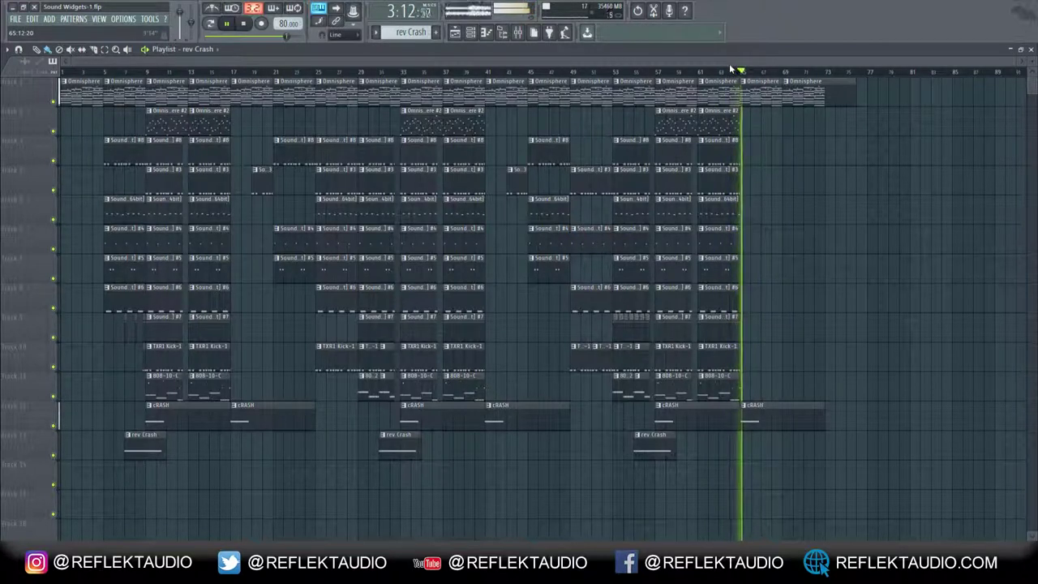
- Save the project under its existing file name
click(14, 17)
click(32, 58)
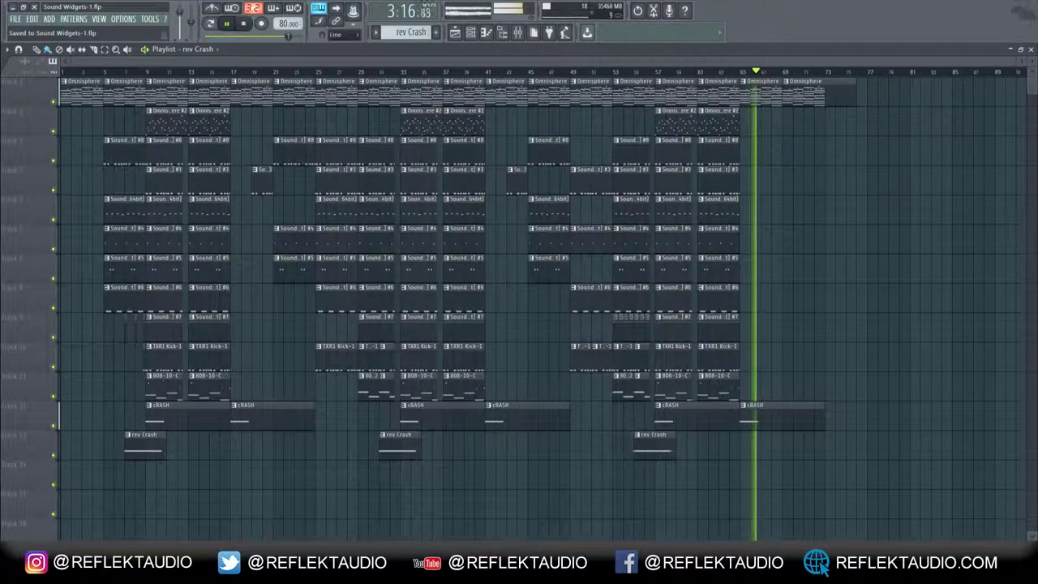